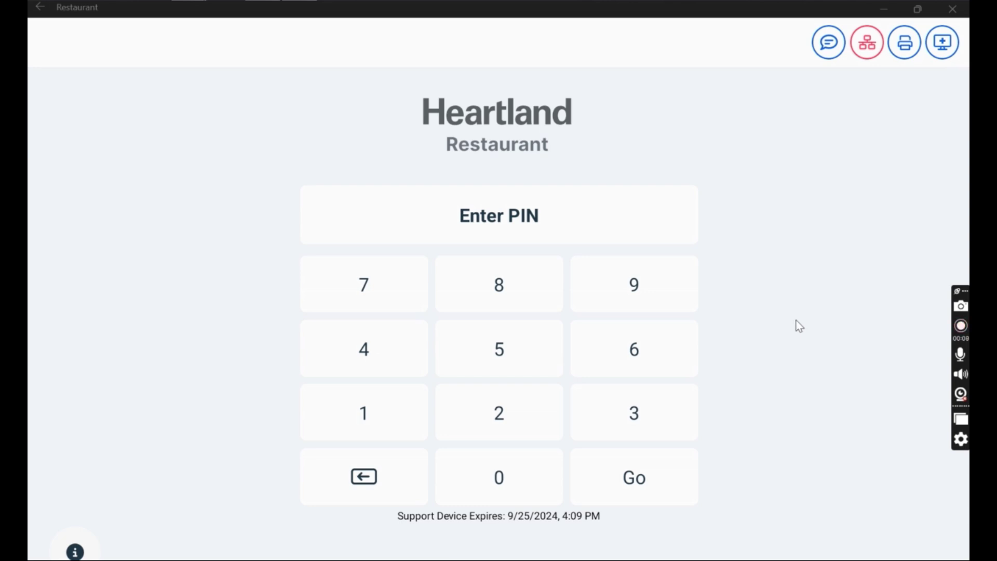
# Log in with the PIN and start new ticket #T3.
pyautogui.click(500, 482)
pyautogui.click(641, 486)
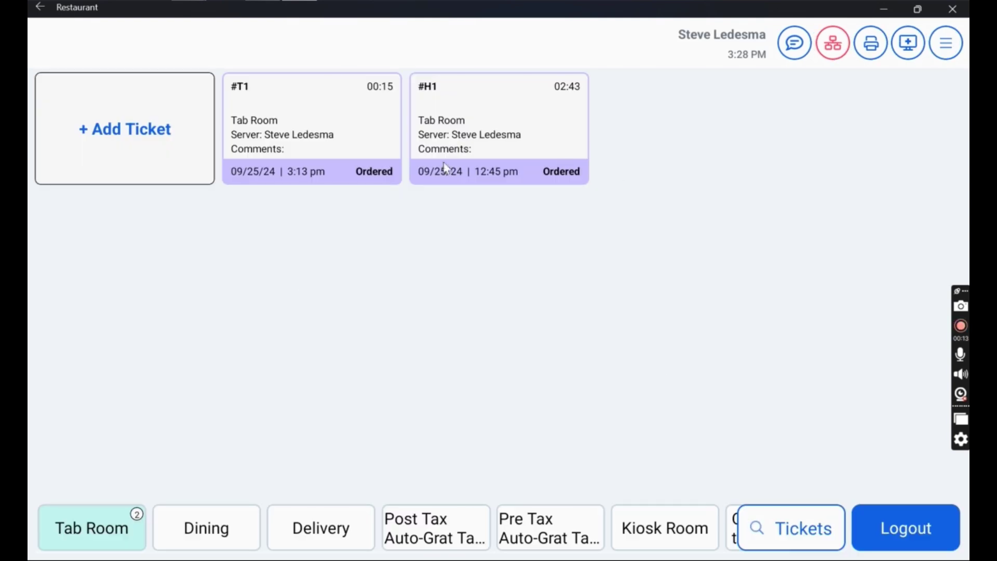
pyautogui.click(95, 162)
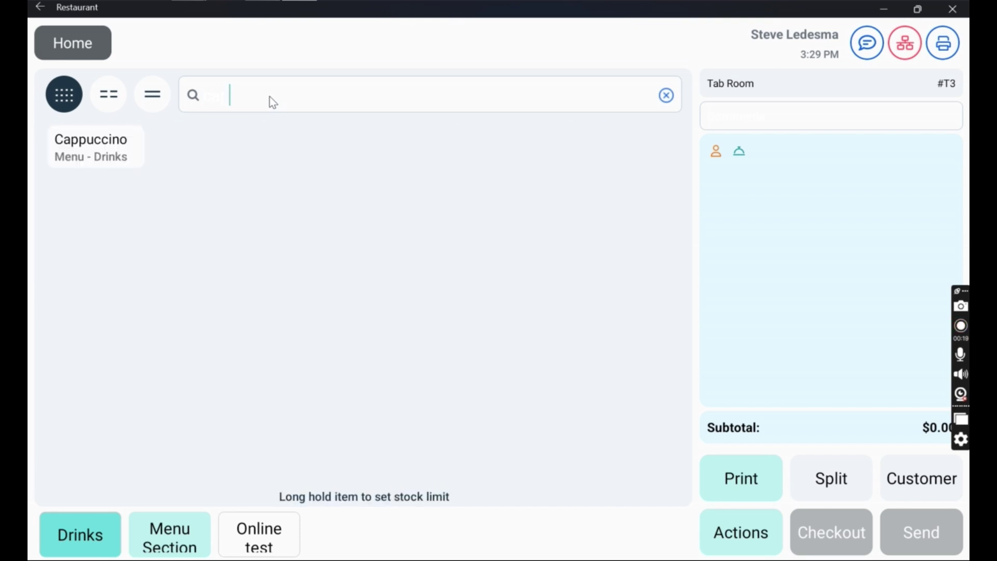
# Add three Cappuccinos sized 12 oz, 16 oz and 20 oz to the ticket.
pyautogui.click(92, 146)
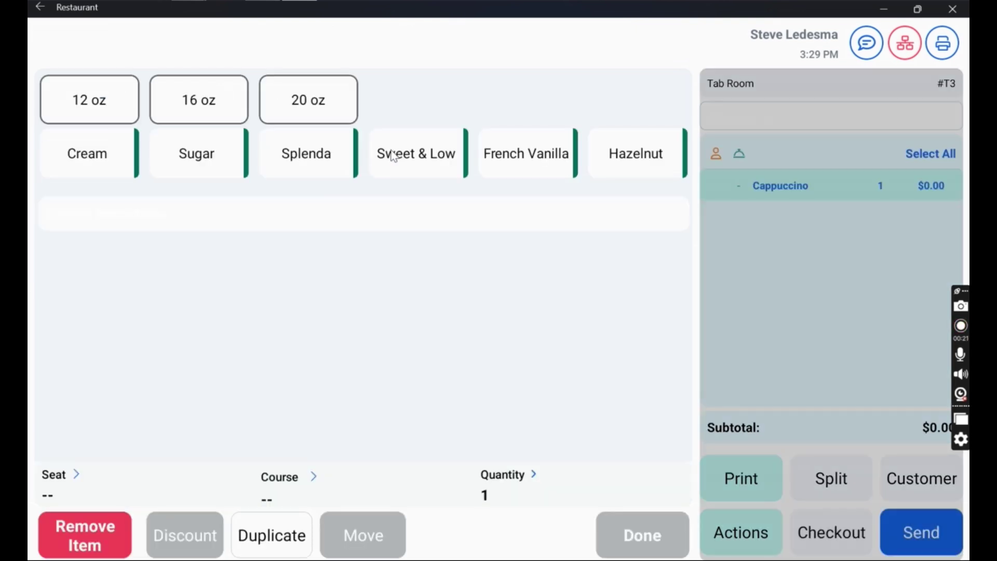
pyautogui.click(112, 99)
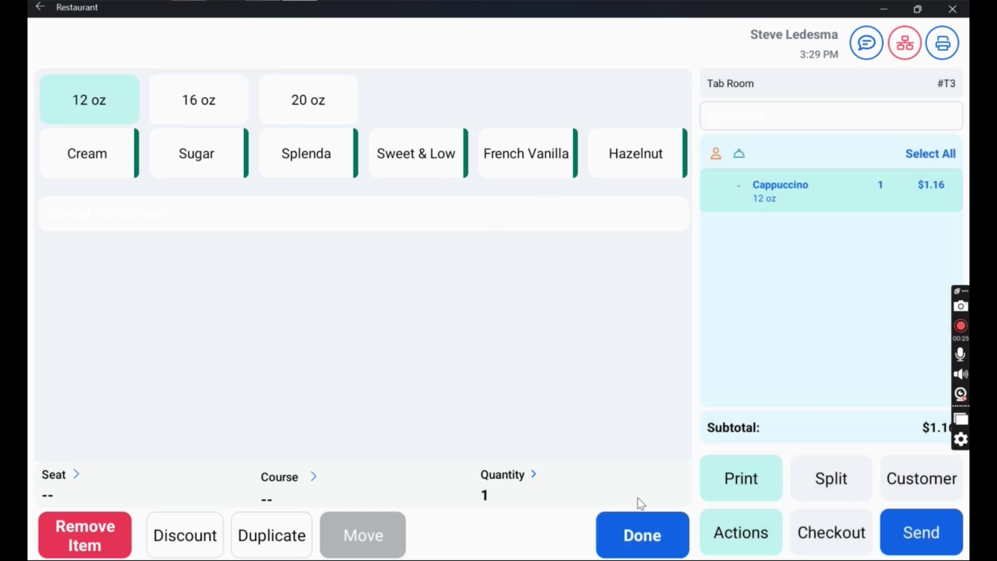
pyautogui.click(641, 530)
pyautogui.click(92, 146)
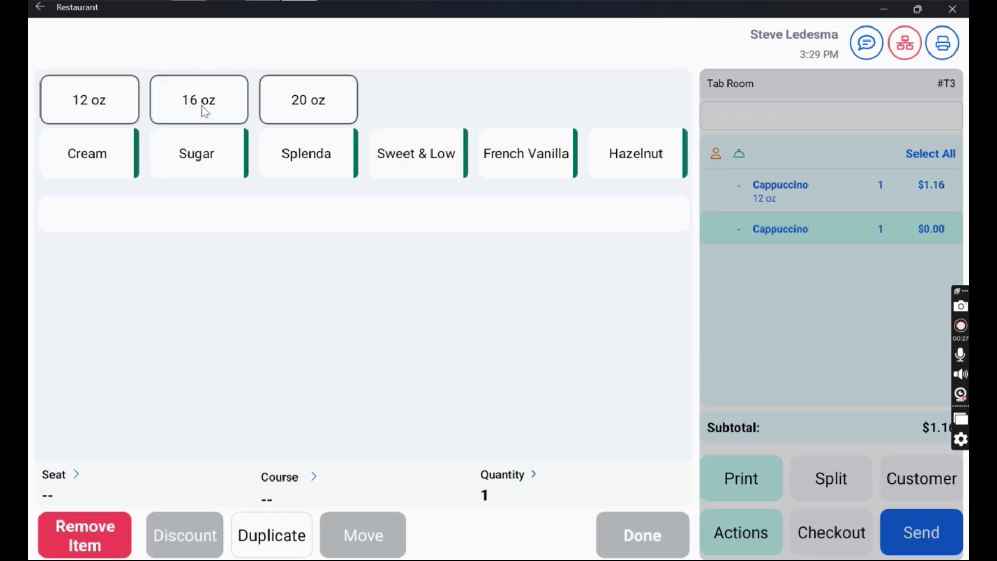
pyautogui.click(202, 105)
pyautogui.click(635, 539)
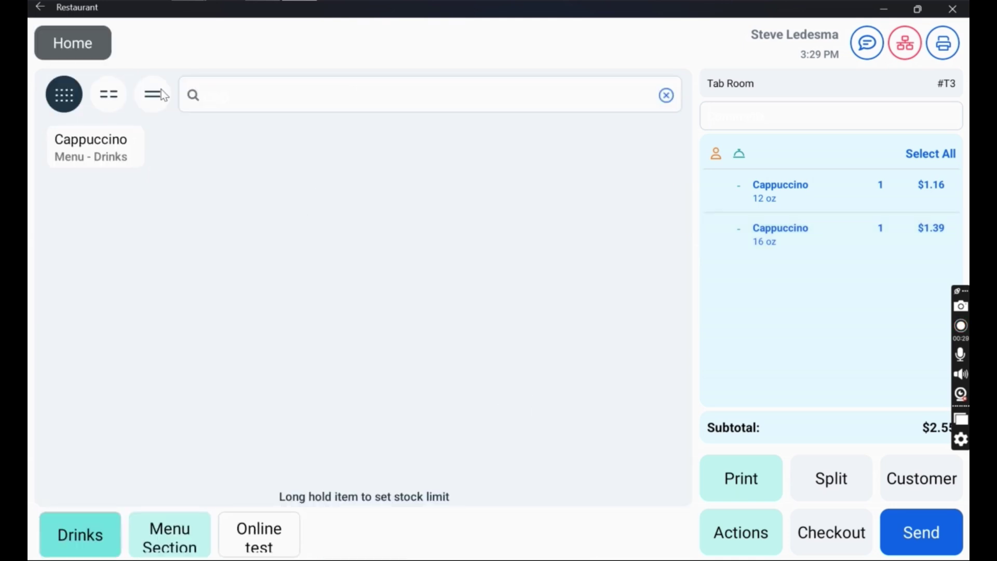
pyautogui.click(91, 147)
pyautogui.click(307, 100)
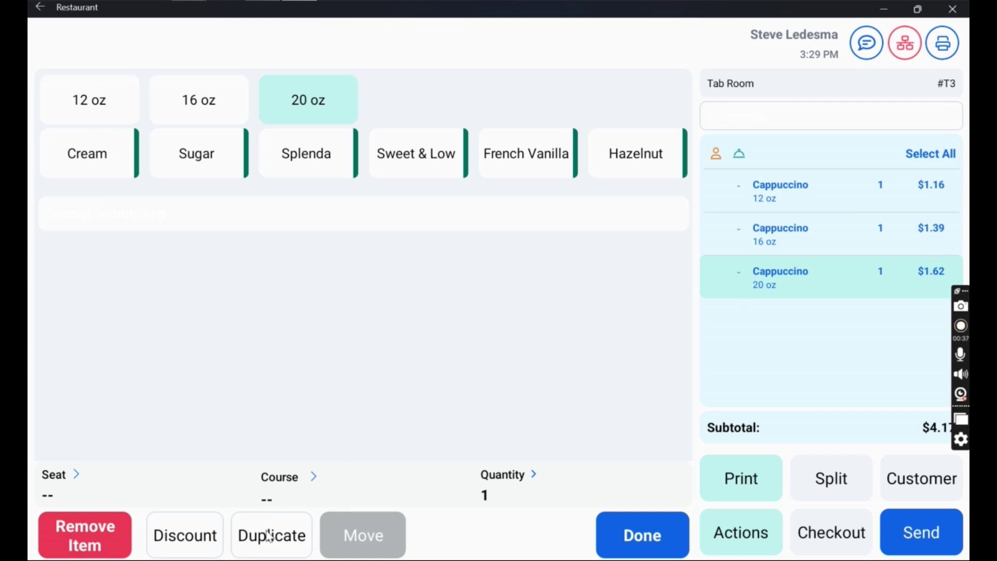
pyautogui.click(642, 536)
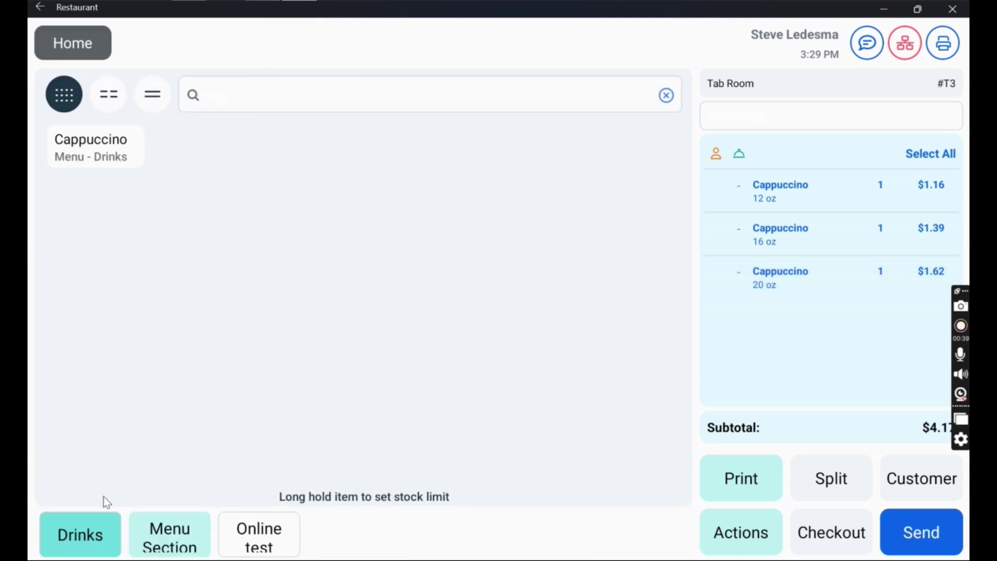
# Add a Ham & Cheese Sandwich from the Lunch menu, send the ticket, and log out.
pyautogui.click(79, 537)
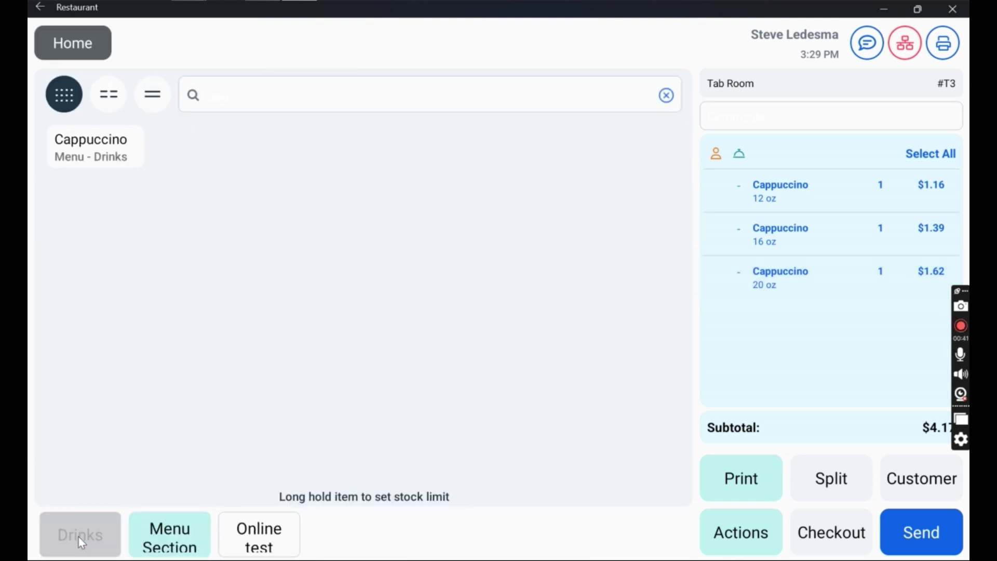
pyautogui.click(112, 499)
pyautogui.click(281, 546)
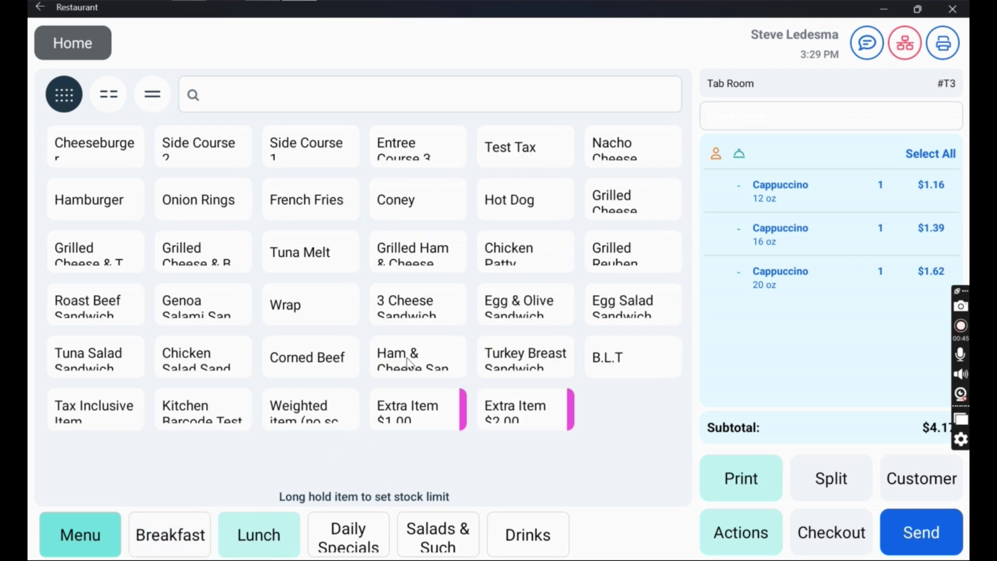
pyautogui.click(408, 360)
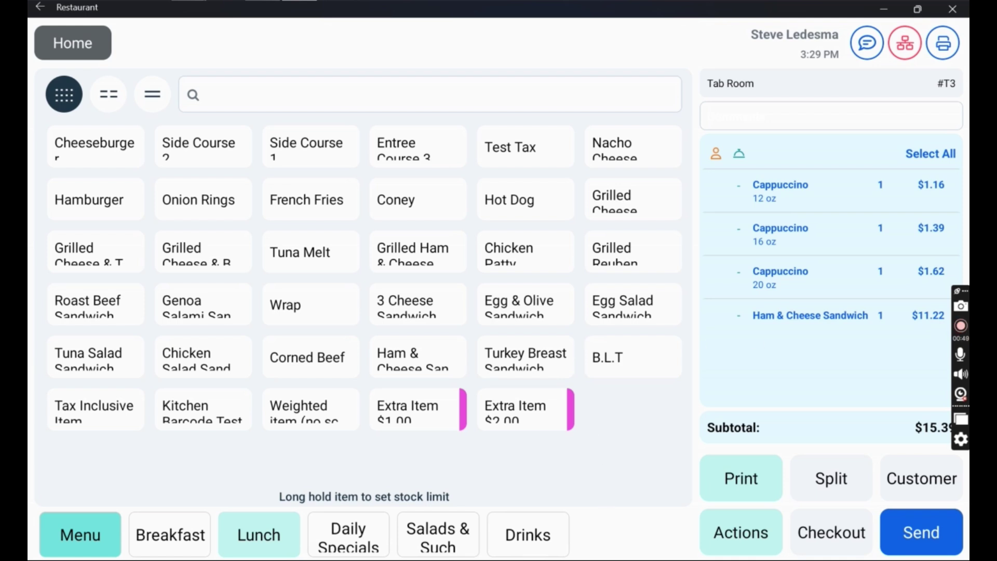
pyautogui.click(922, 533)
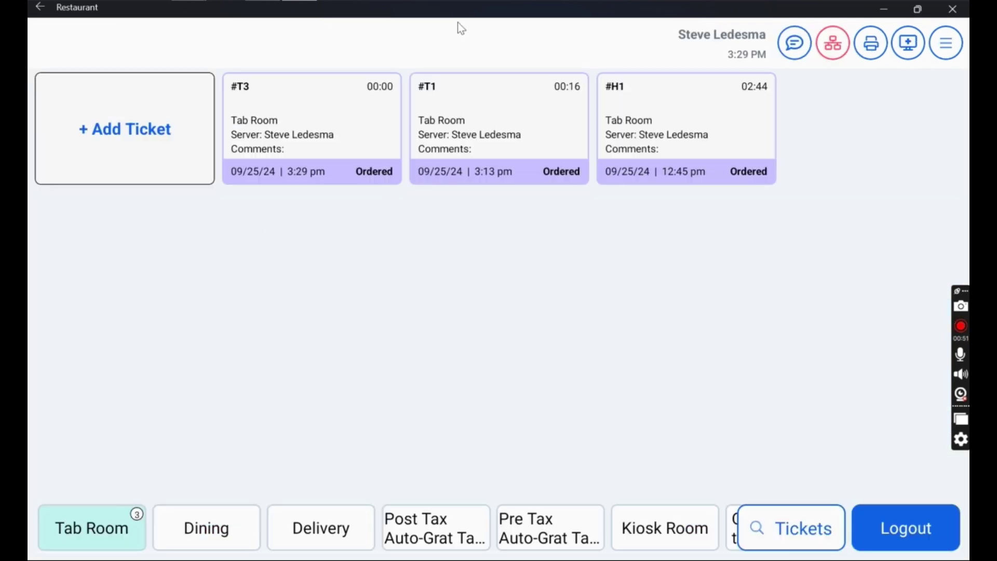
pyautogui.click(875, 531)
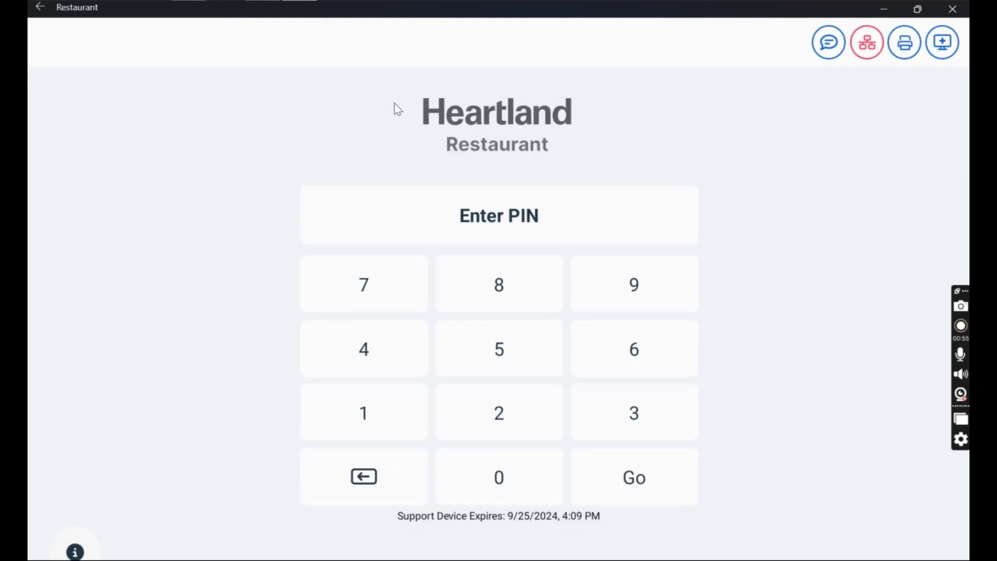
# Export the checked menu data from Tools > Import/Export and save menu_1727296193.xlsx into MenuTest.
pyautogui.hotkey('alt', 'Tab')
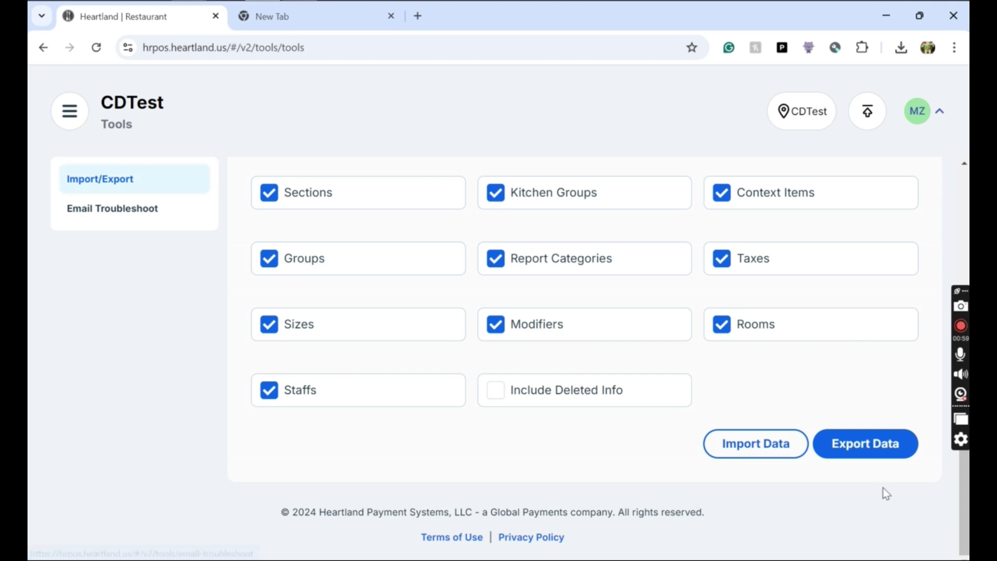
pyautogui.click(862, 443)
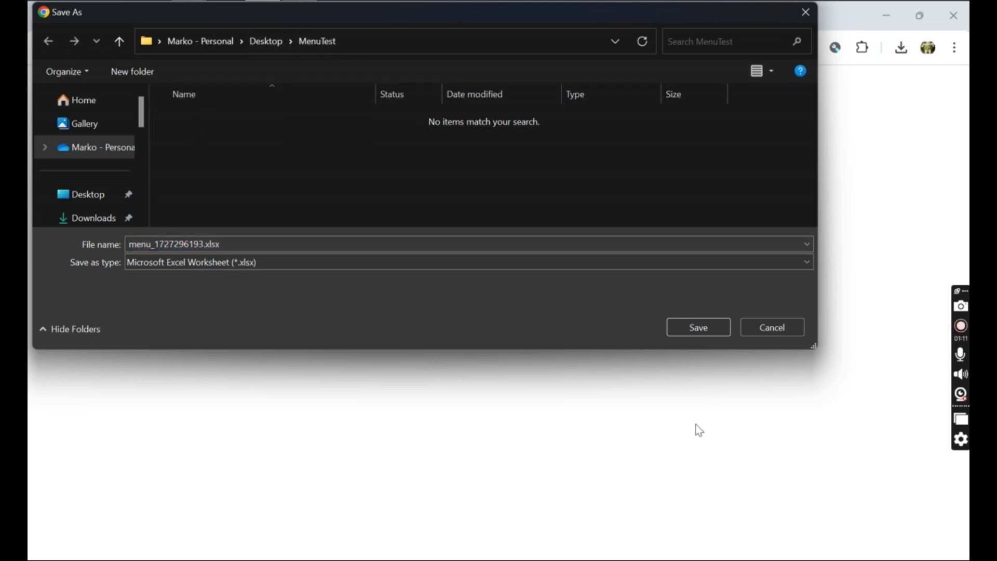
pyautogui.click(699, 327)
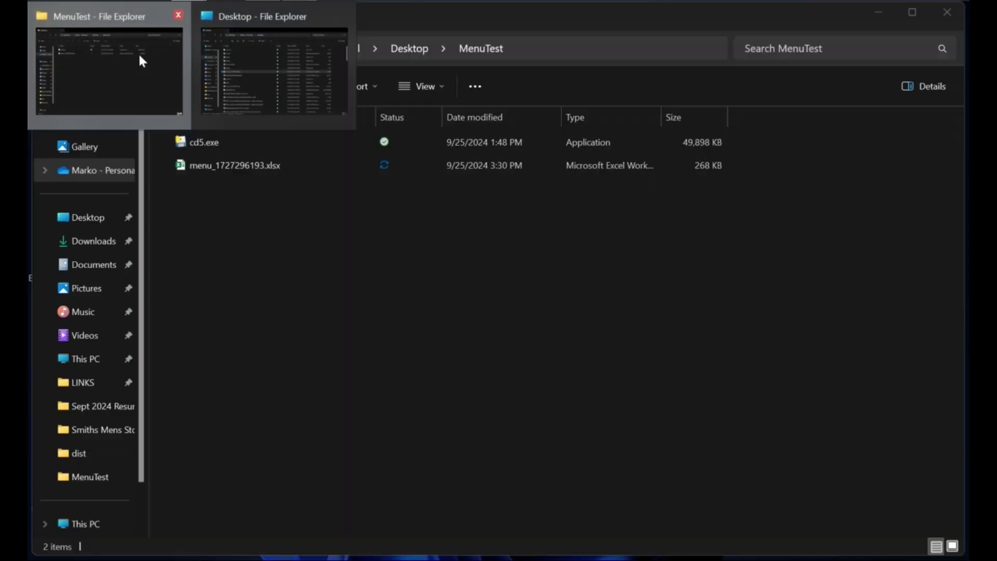
# Launch cd5.exe from MenuTest and select the exported menu spreadsheet as its input file.
pyautogui.click(138, 52)
pyautogui.click(187, 144)
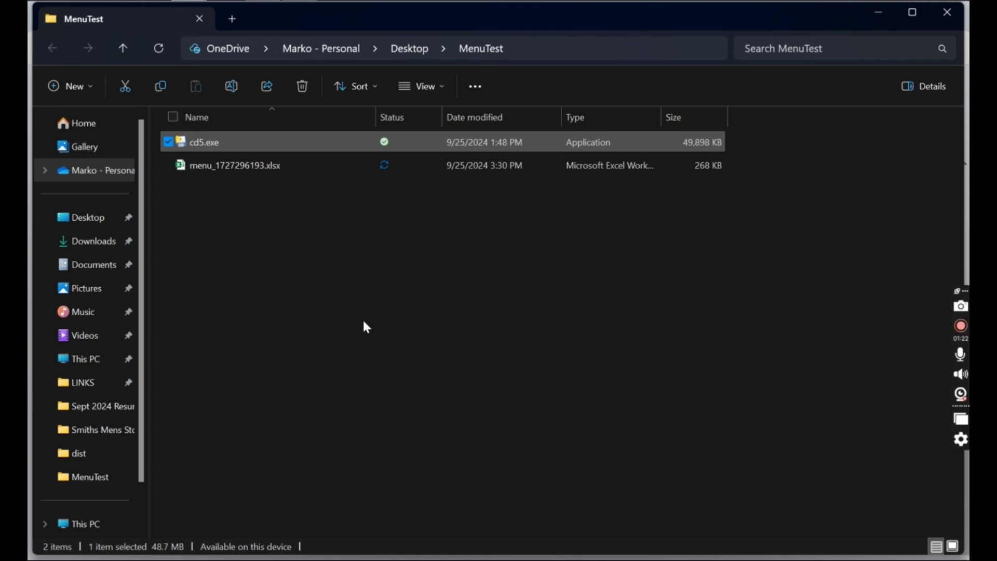
pyautogui.click(419, 114)
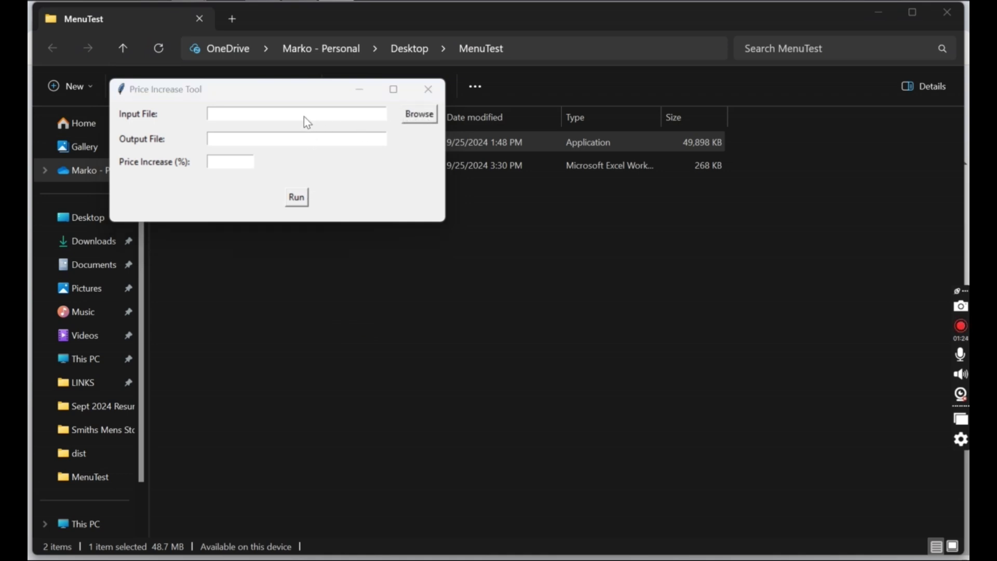
pyautogui.click(298, 220)
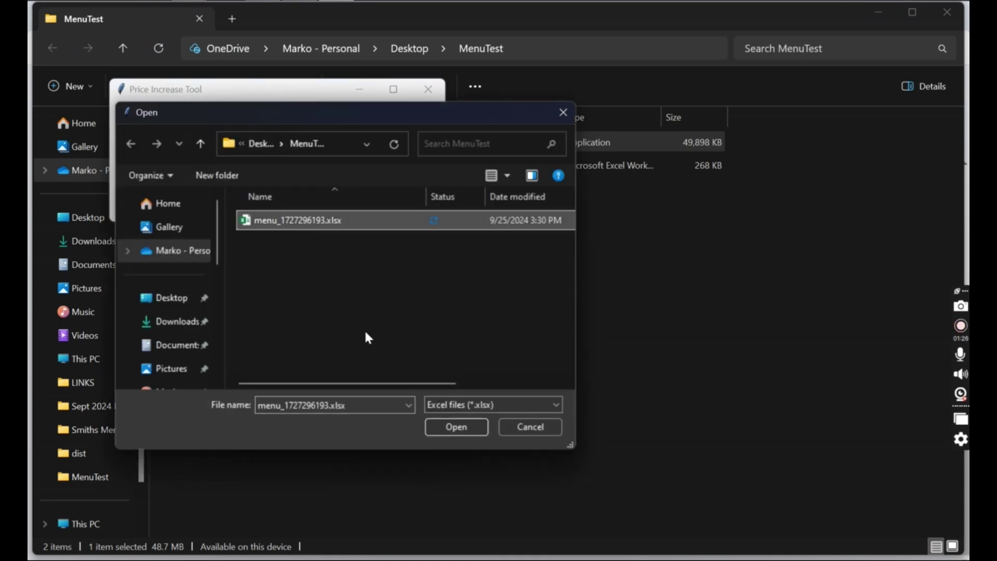
pyautogui.click(435, 423)
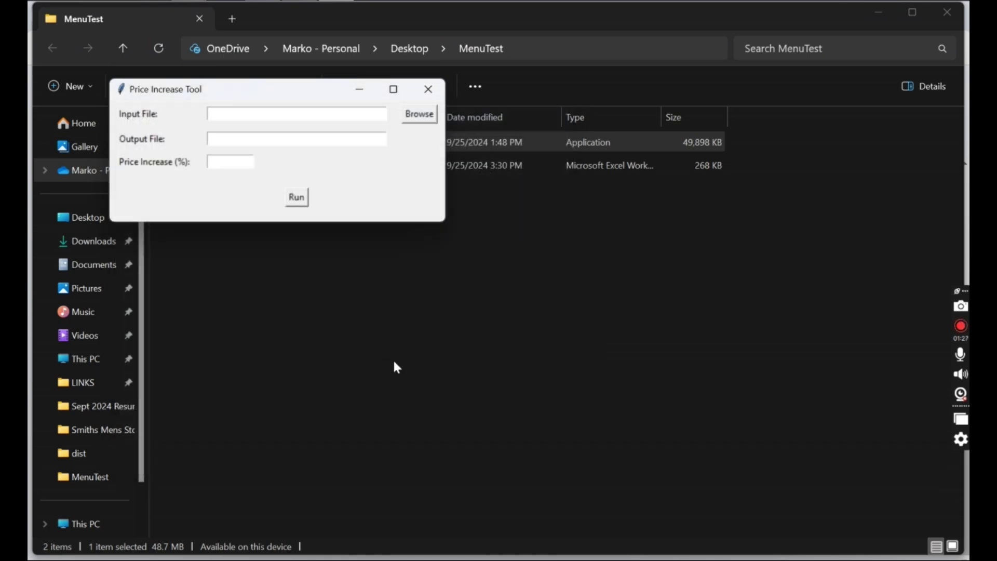
# Set the output to out.xlsx, run the 10% increase, dismiss the success message, and minimize the tool.
pyautogui.click(240, 138)
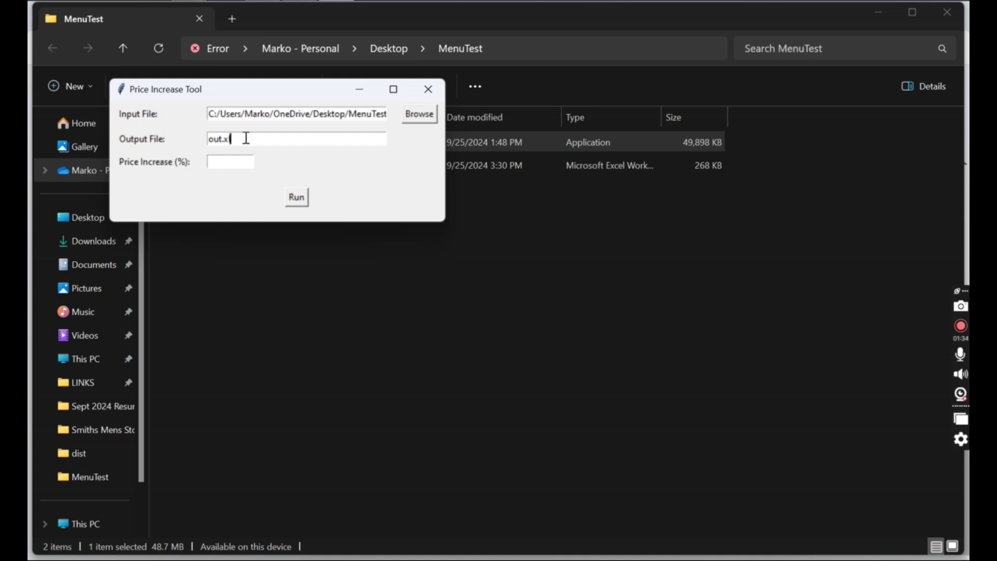
pyautogui.write('lsx')
pyautogui.write('0')
pyautogui.write('10')
pyautogui.click(297, 197)
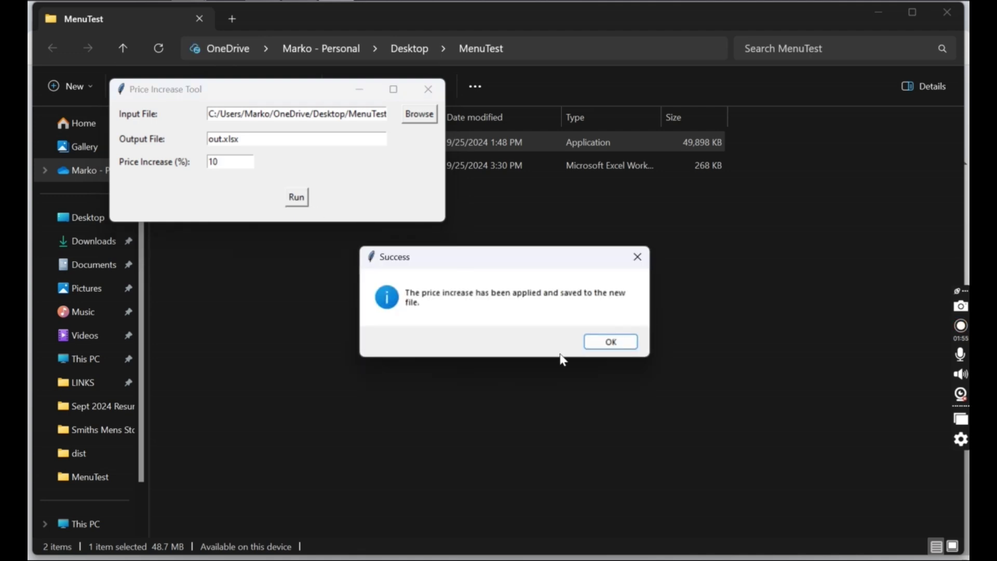
pyautogui.click(598, 341)
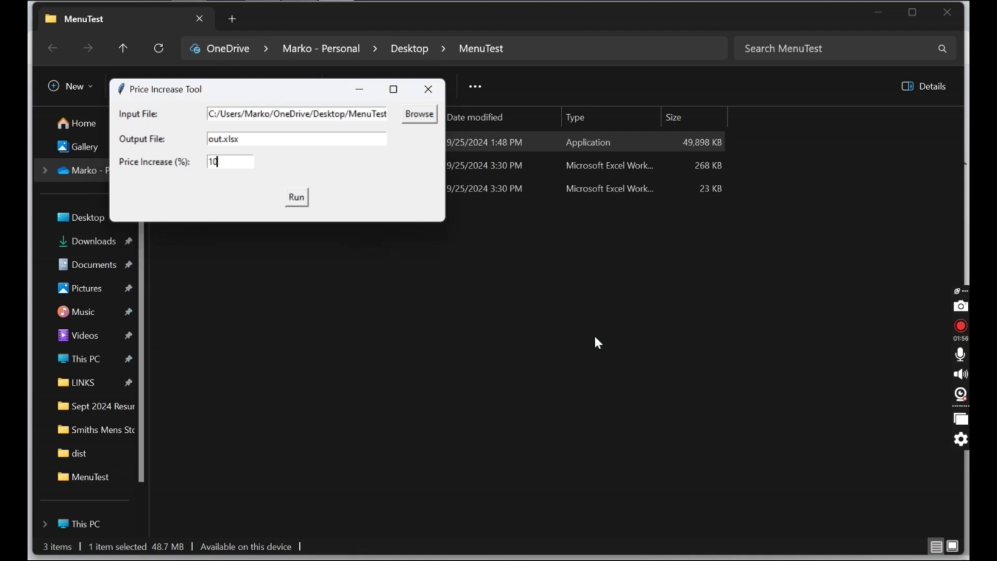
pyautogui.click(361, 91)
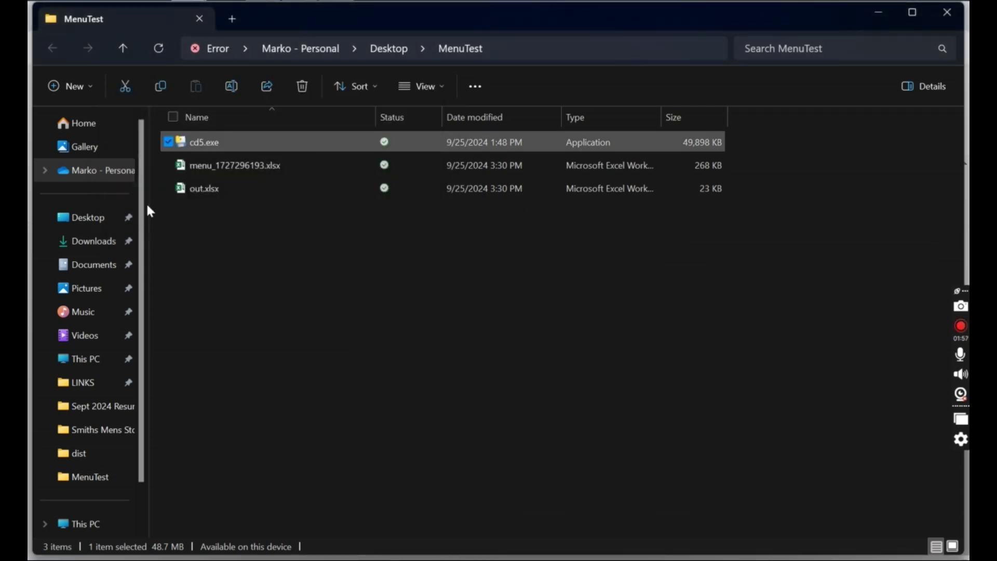
# Import out.xlsx from the MenuTest folder into the CDTest menu data, then begin the POS PIN login.
pyautogui.click(197, 191)
pyautogui.hotkey('alt', 'Tab')
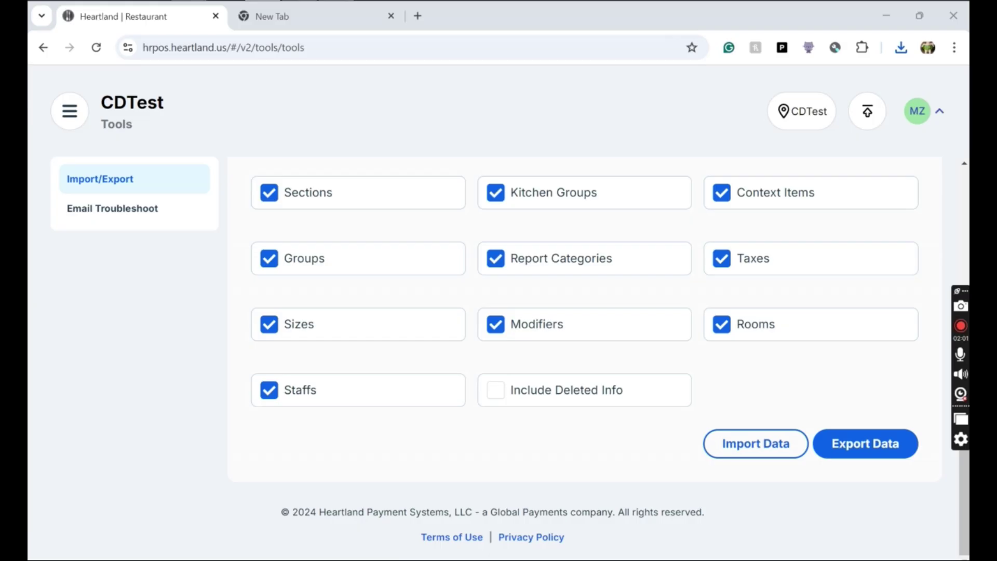
pyautogui.click(756, 443)
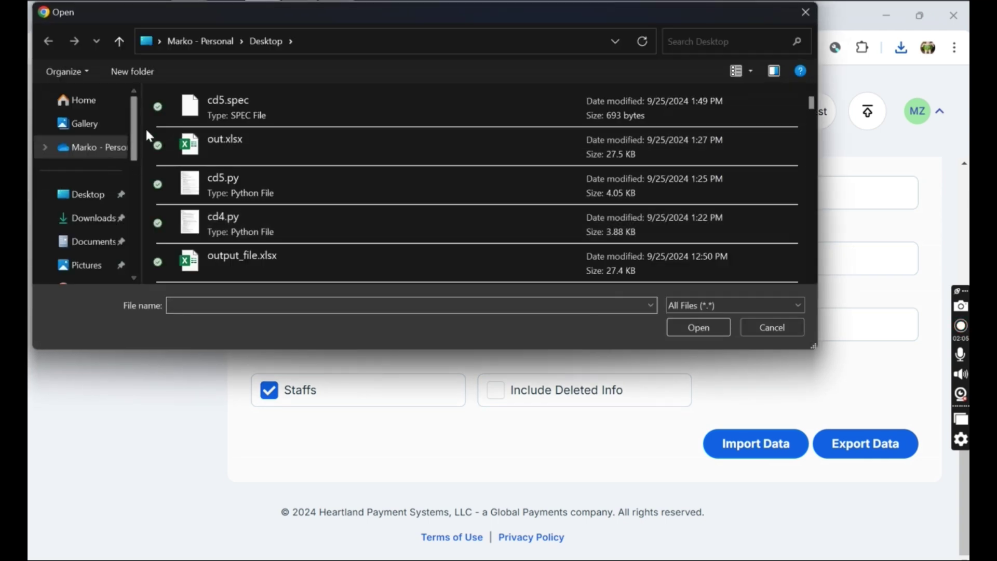
pyautogui.scroll(-5, 245, 257)
pyautogui.doubleClick(233, 220)
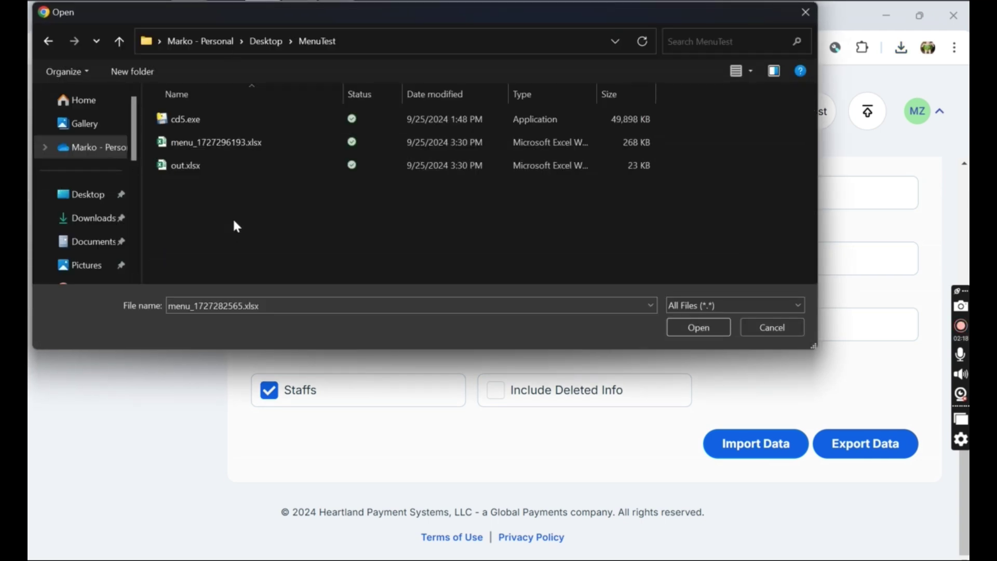
pyautogui.click(187, 120)
pyautogui.click(187, 165)
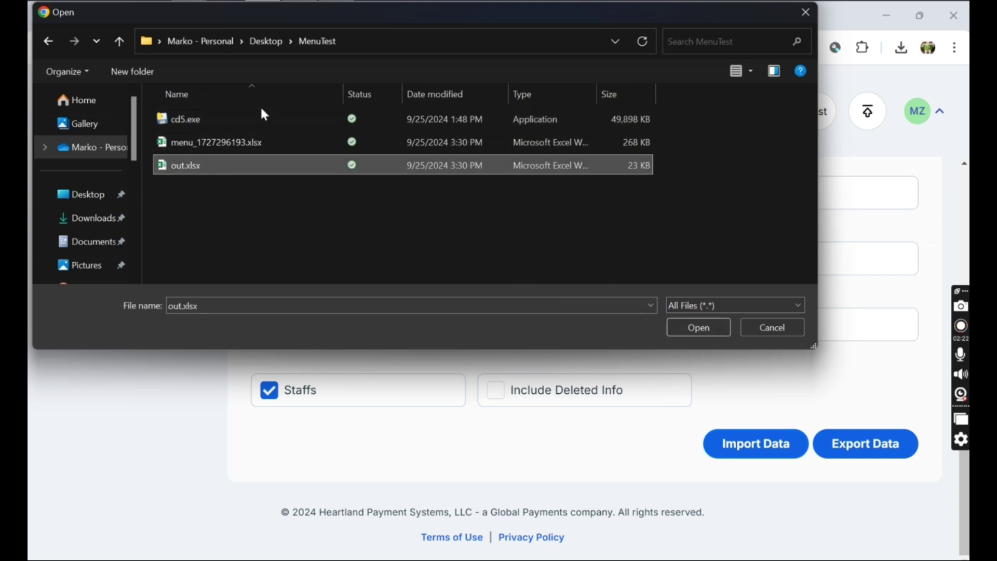
pyautogui.click(684, 331)
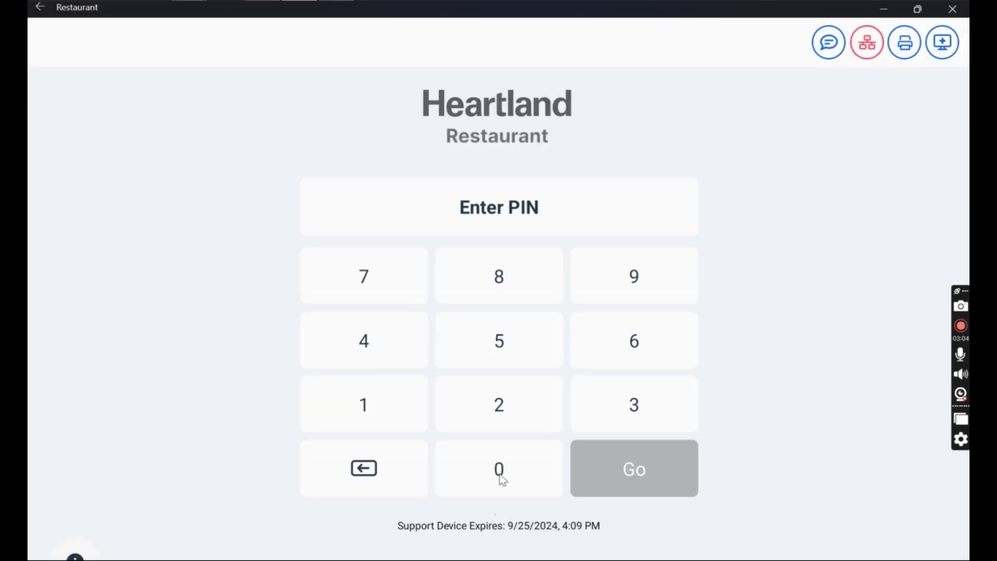
pyautogui.click(500, 477)
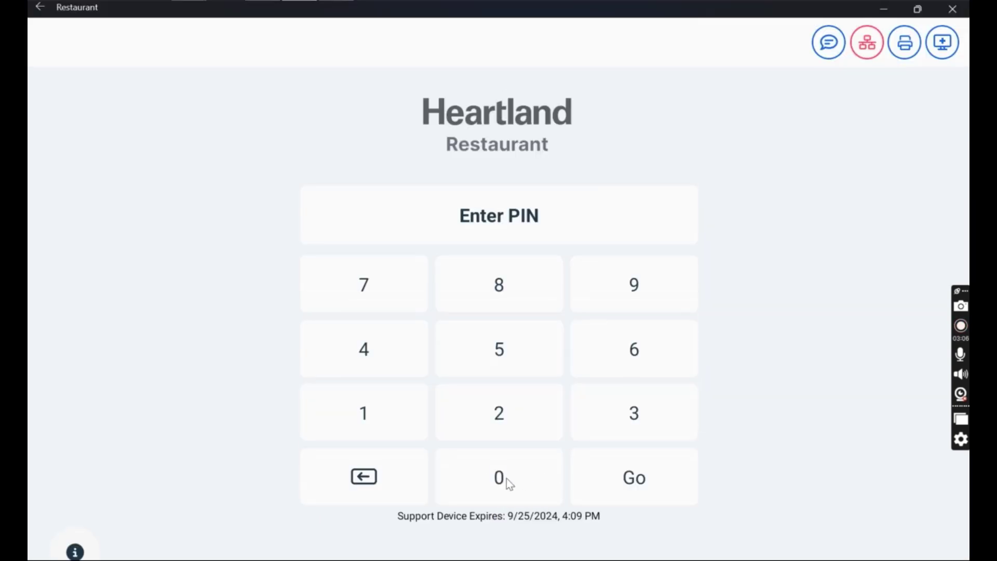
# Finish the PIN login and start new ticket #T4.
pyautogui.click(506, 479)
pyautogui.click(632, 484)
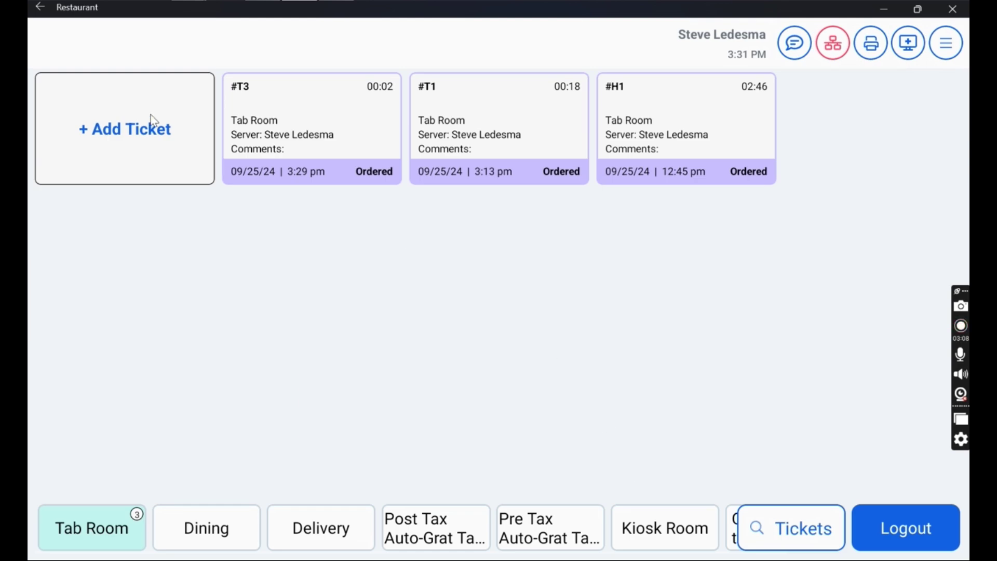
pyautogui.click(89, 119)
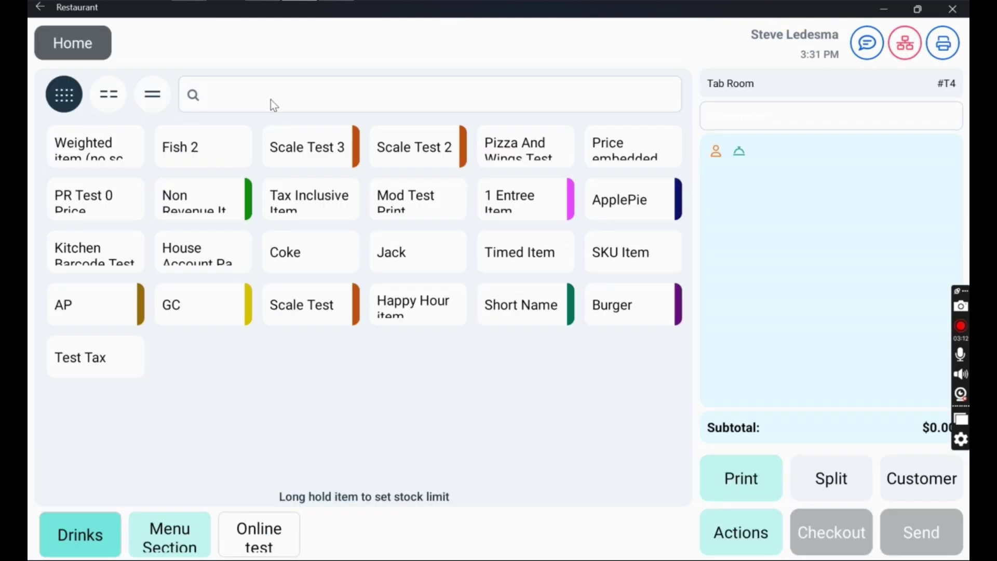
pyautogui.write('cap')
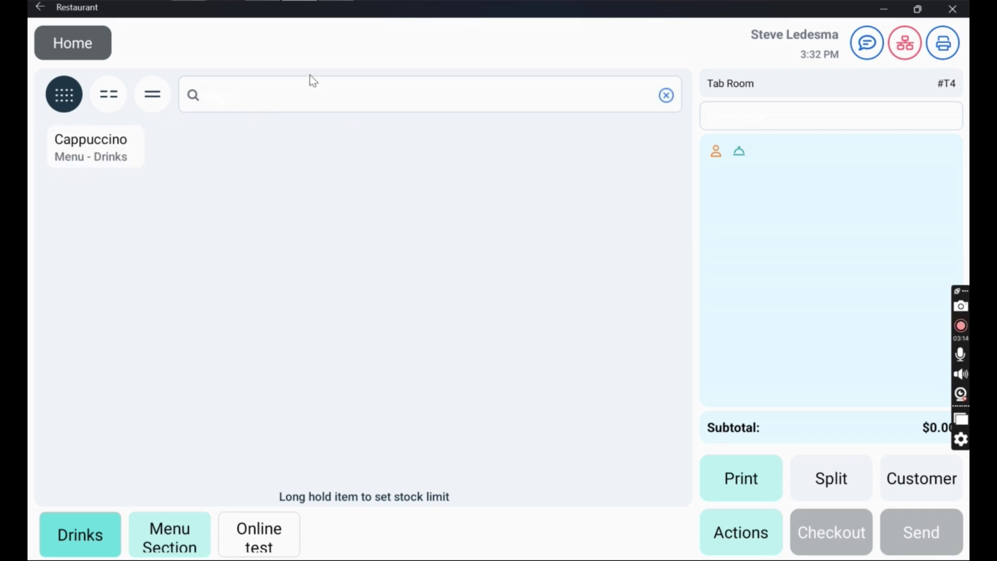
# Add three Cappuccinos sized 12 oz, 16 oz and 20 oz to the ticket.
pyautogui.click(91, 147)
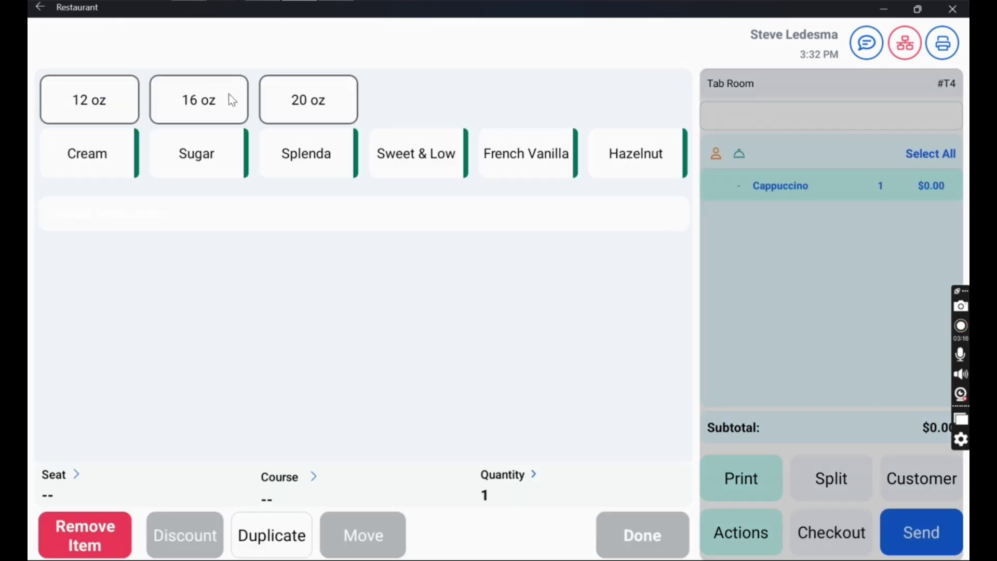
pyautogui.click(124, 108)
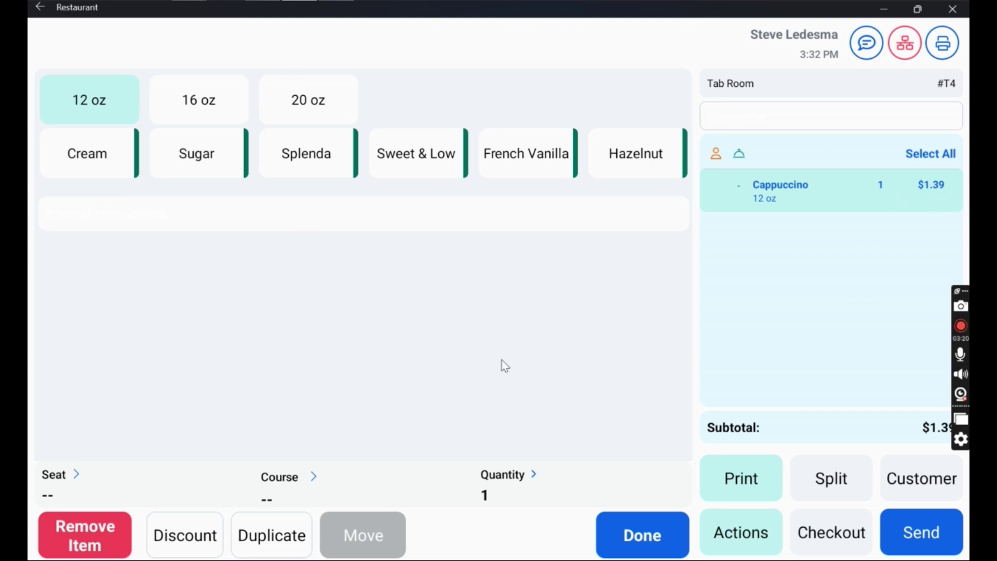
pyautogui.click(647, 536)
pyautogui.click(86, 155)
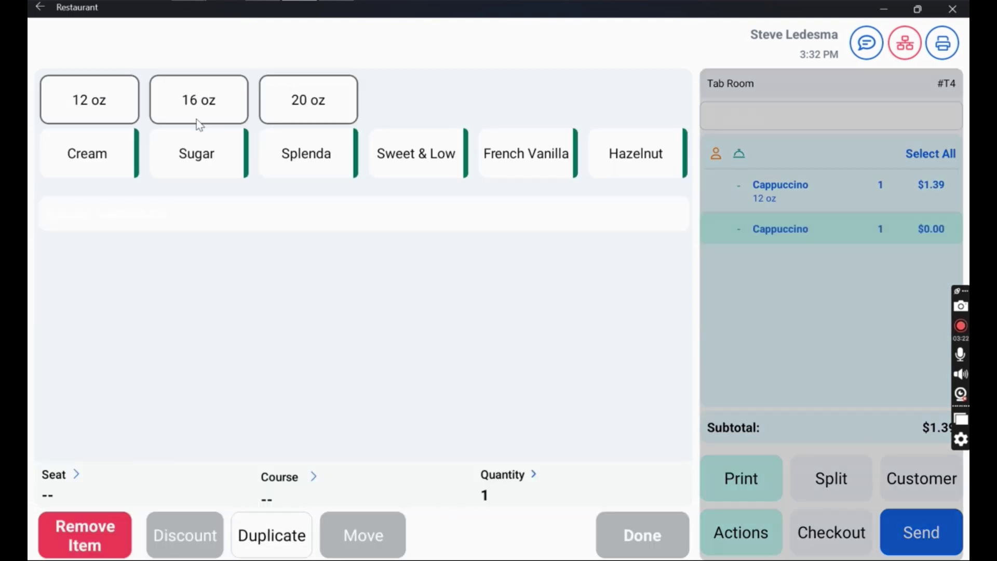
pyautogui.click(198, 103)
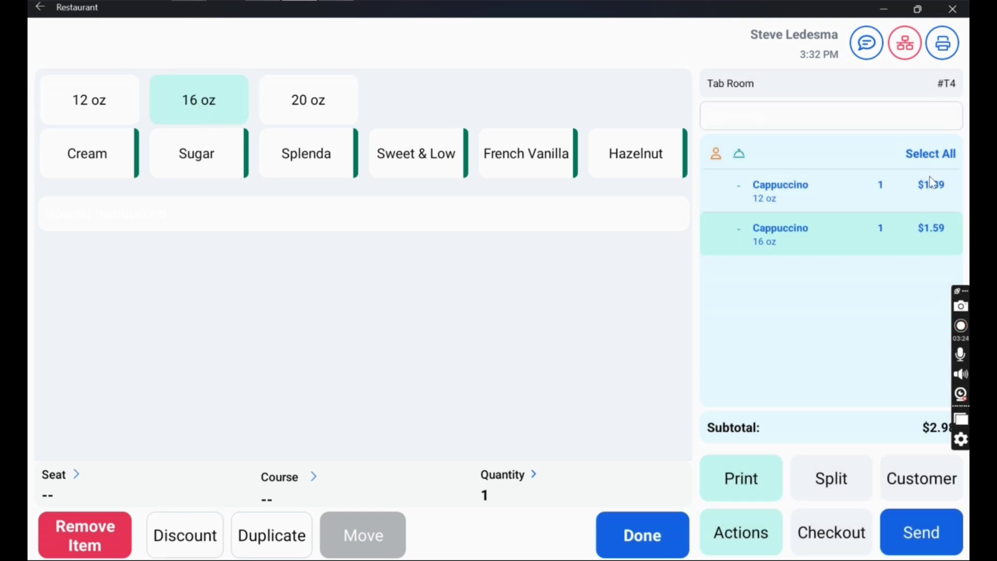
pyautogui.click(661, 518)
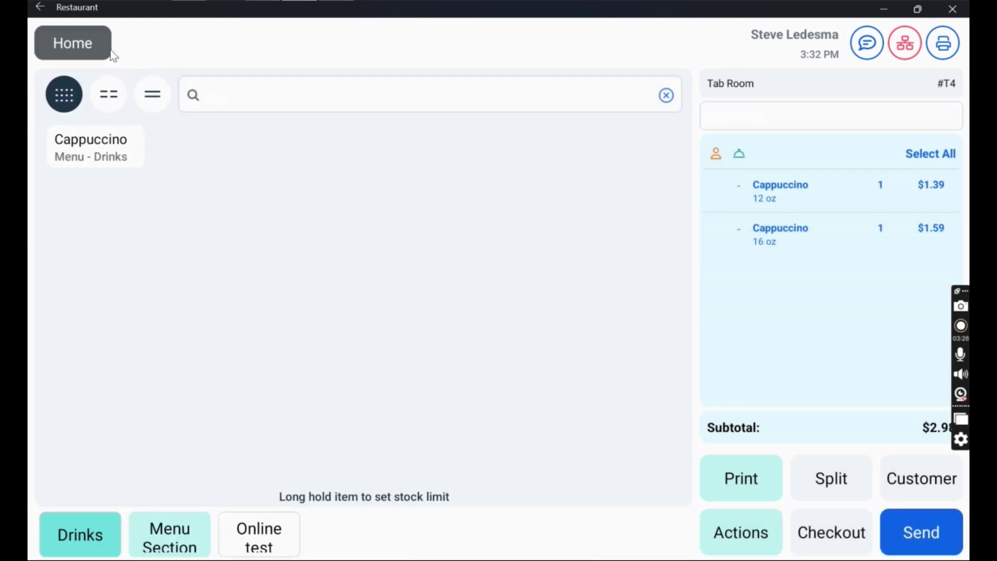
pyautogui.click(90, 149)
pyautogui.click(307, 100)
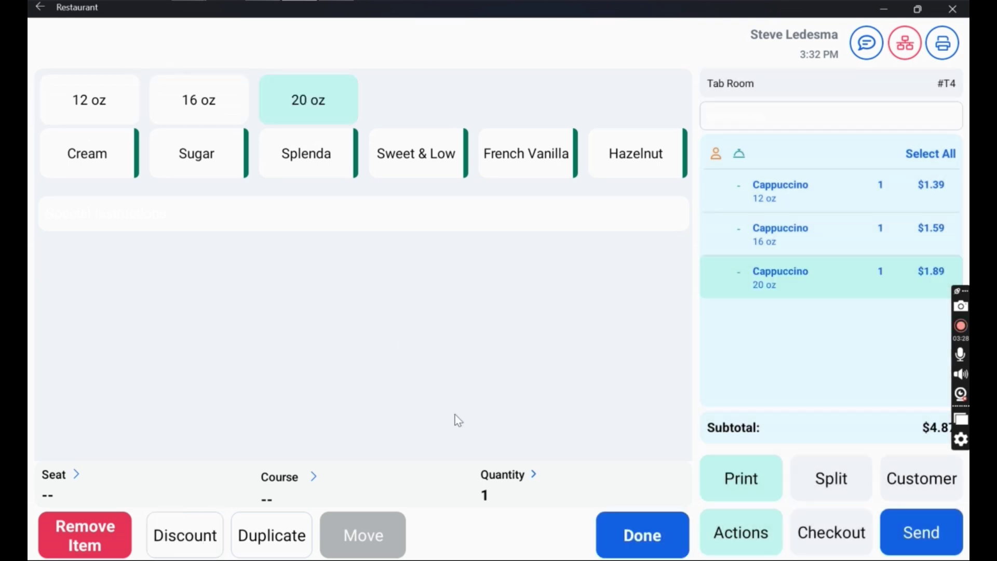
pyautogui.click(655, 534)
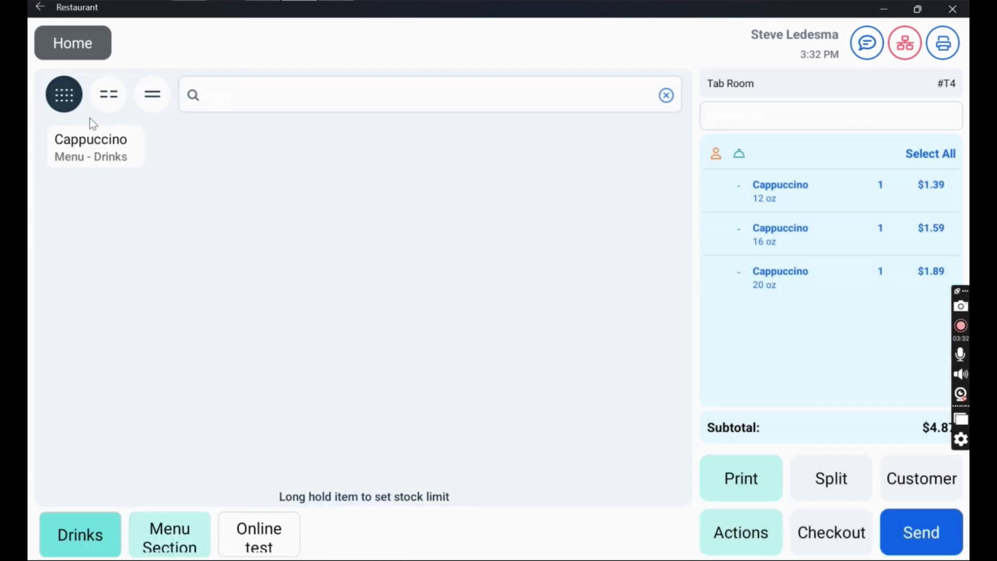
# Add a Ham & Cheese Sandwich from the Menu group's Lunch items.
pyautogui.click(50, 535)
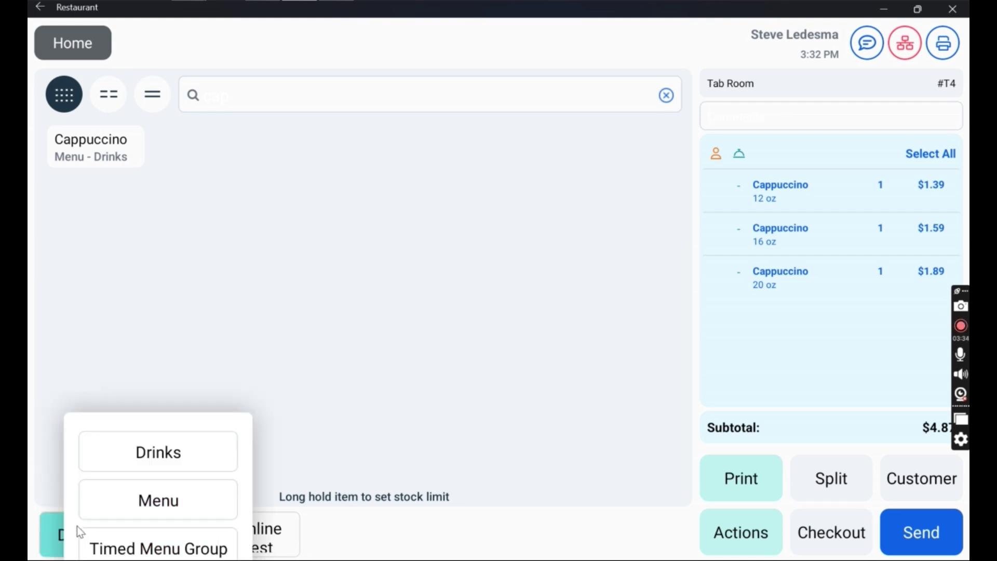
pyautogui.click(110, 501)
pyautogui.click(265, 530)
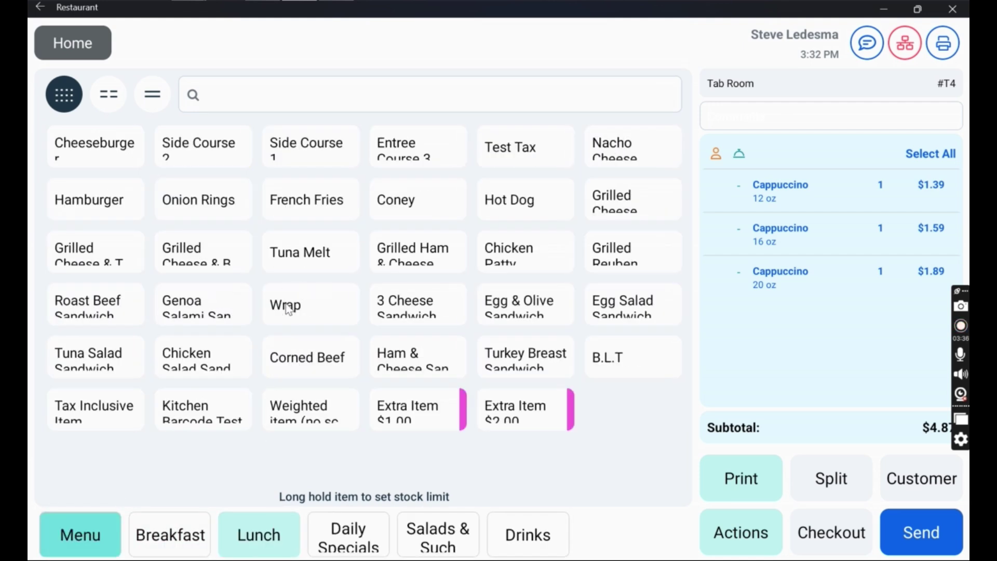
pyautogui.click(397, 364)
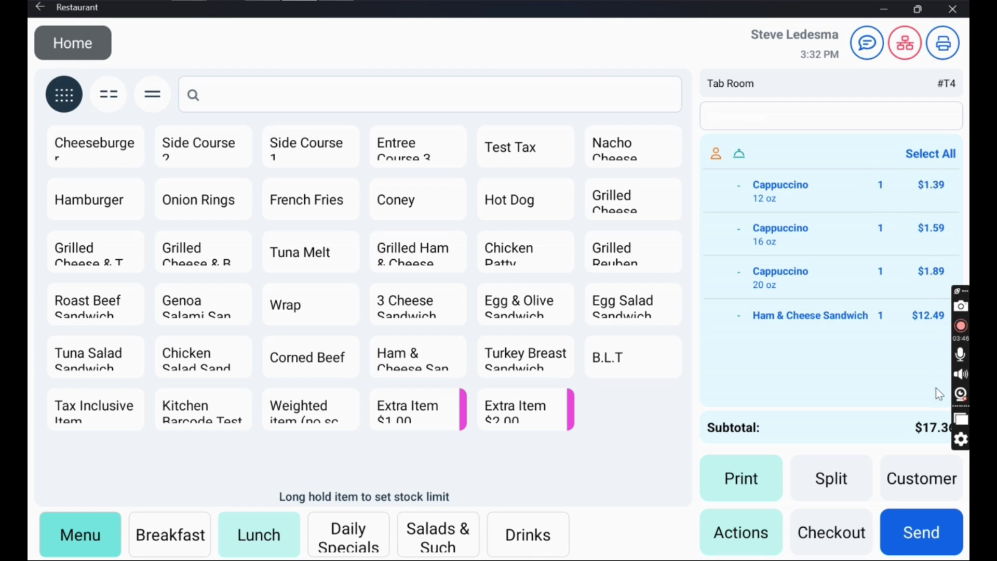
pyautogui.click(926, 537)
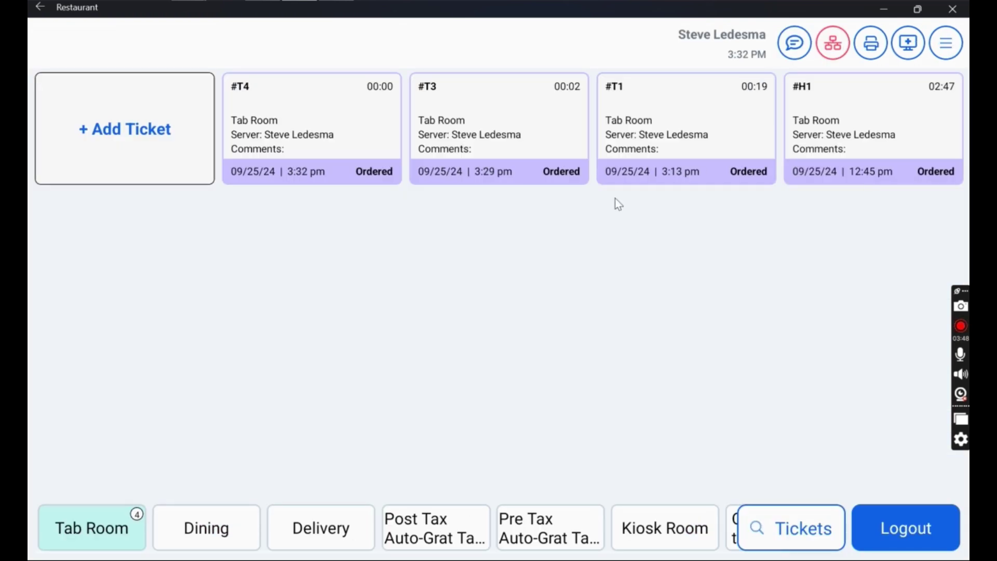